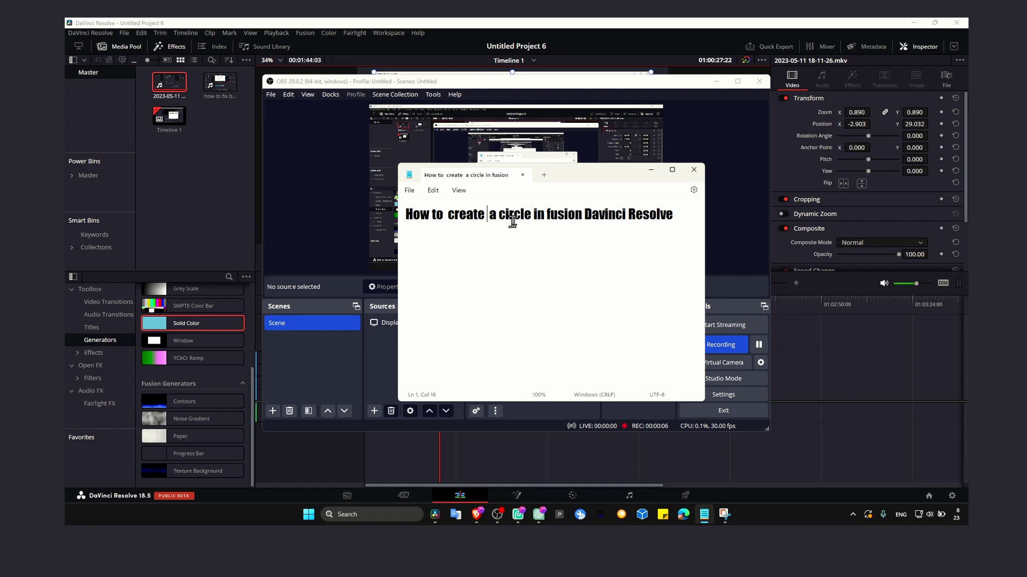
- Minimize Notepad and OBS so Resolve's Edit page with Timeline 1 is fully visible
{"action": "left_click", "coordinate": [651, 170]}
{"action": "left_click", "coordinate": [718, 81]}
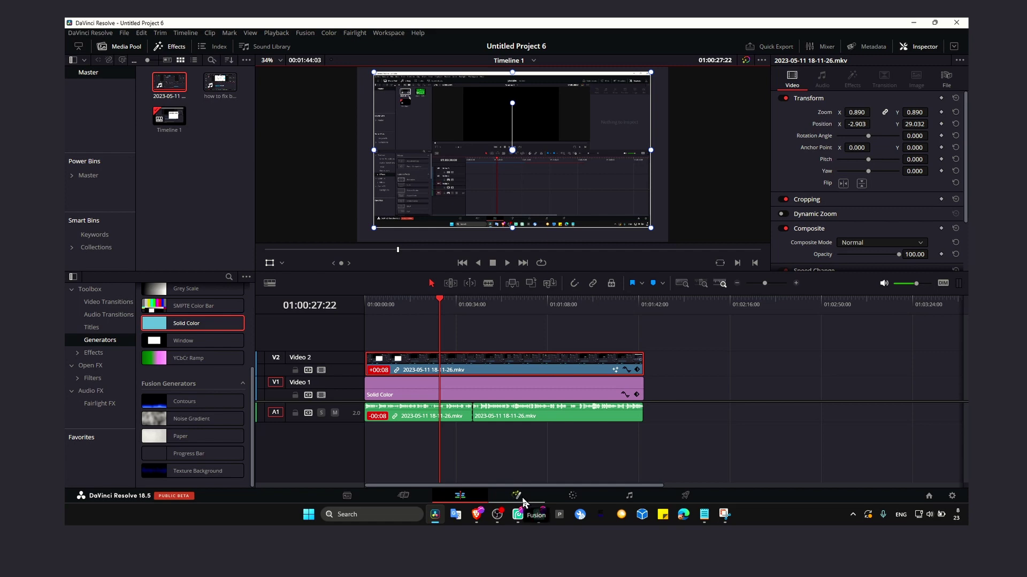
- On the Fusion page, deselect MediaIn1 and search the Select Tool list for Mask Paint
{"action": "left_click", "coordinate": [517, 495]}
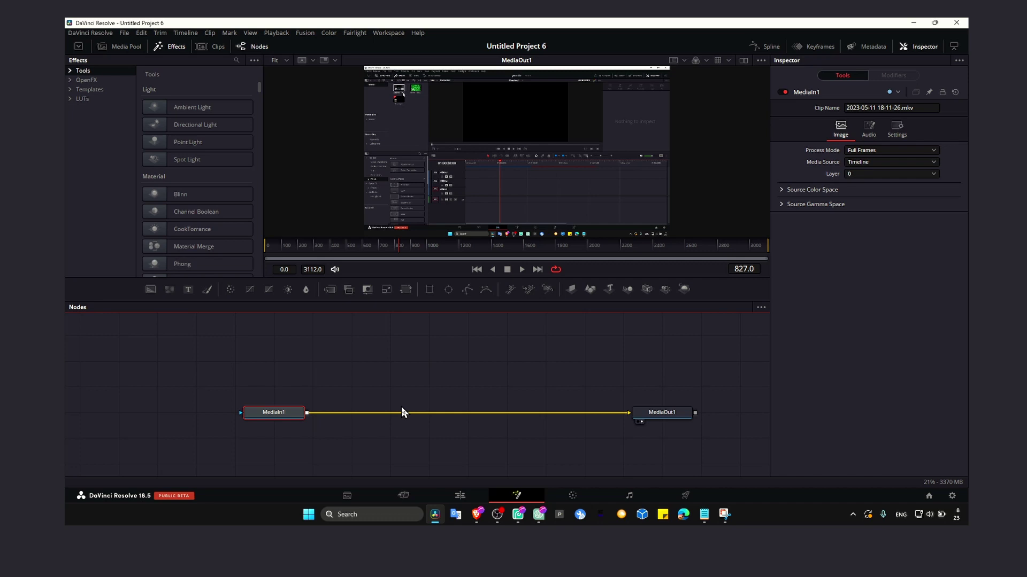
{"action": "left_click", "coordinate": [270, 354]}
{"action": "key", "text": "shift+space"}
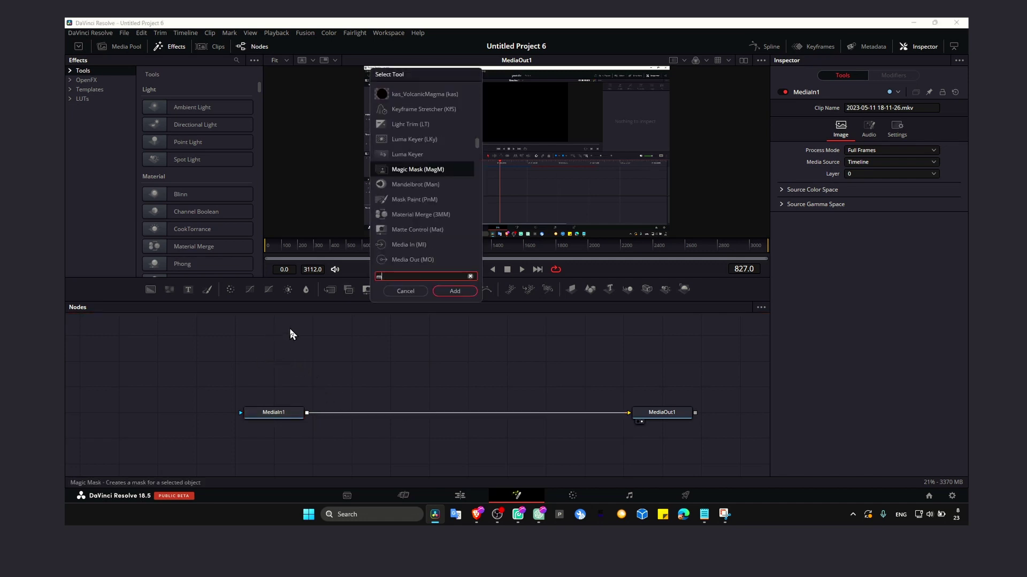
{"action": "type", "text": "ma"}
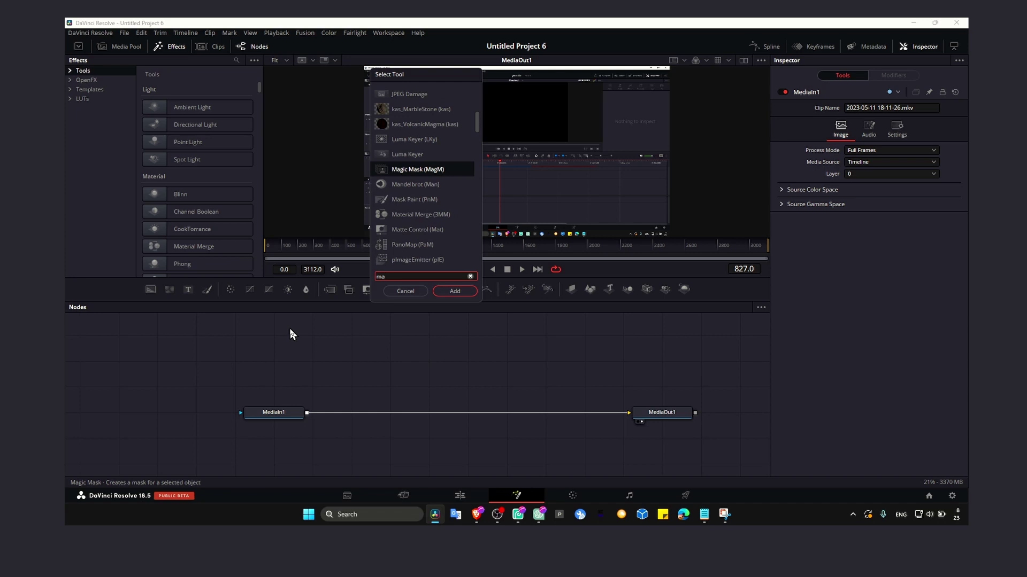
{"action": "key", "text": "BackSpace"}
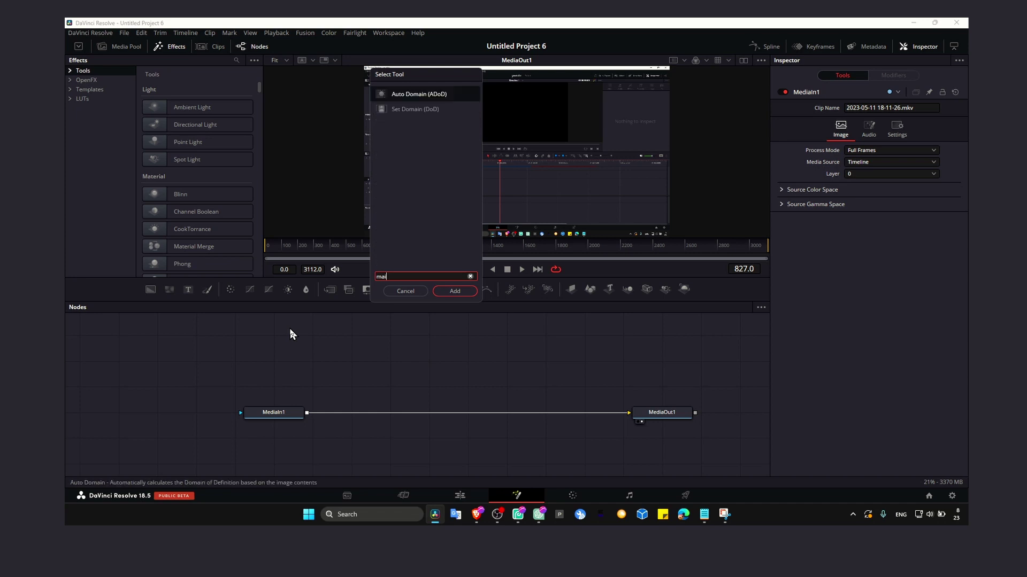
{"action": "key", "text": "BackSpace"}
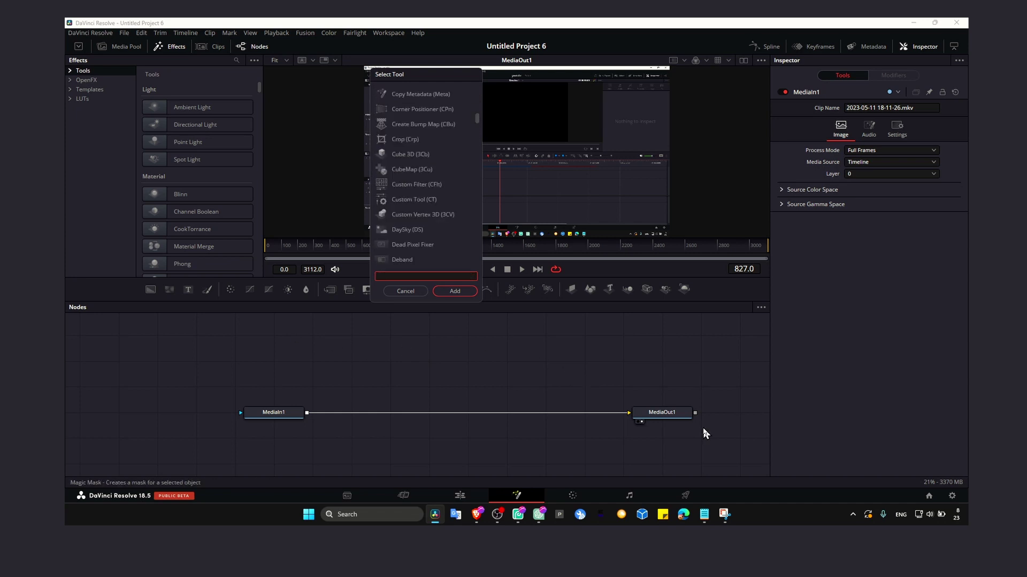
{"action": "left_click", "coordinate": [436, 277]}
{"action": "type", "text": "mask"}
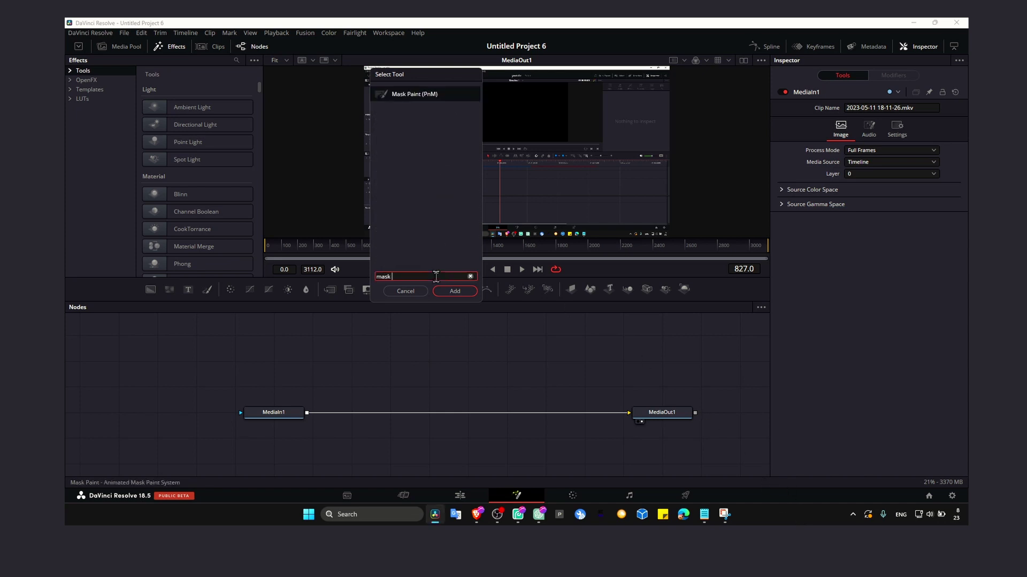
- Add the Mask Paint node and drag MaskPaint1 into the viewer to display it
{"action": "left_click", "coordinate": [454, 292]}
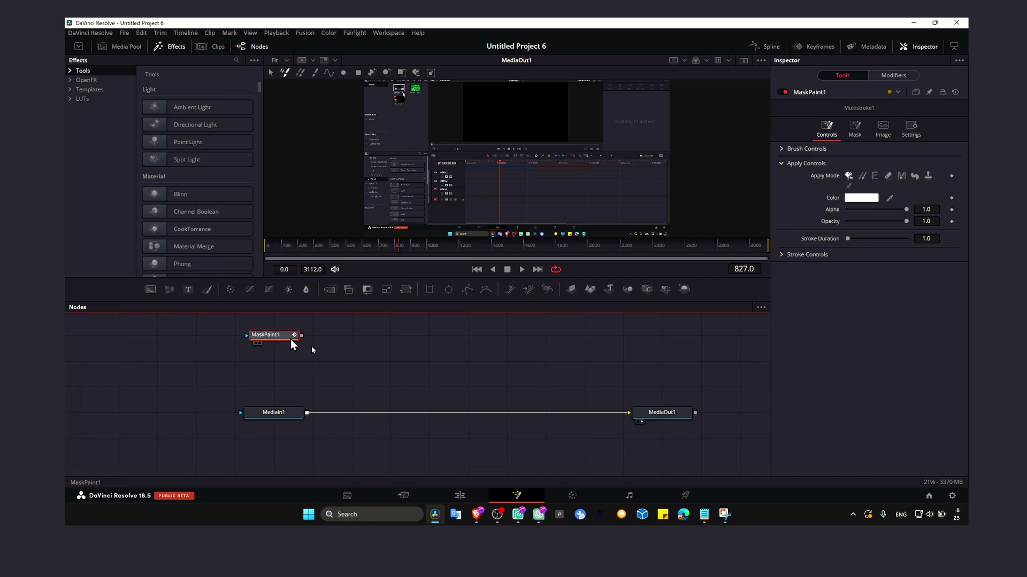
{"action": "mouse_move", "coordinate": [273, 335]}
{"action": "left_mouse_down"}
{"action": "mouse_move", "coordinate": [389, 360]}
{"action": "mouse_move", "coordinate": [431, 185]}
{"action": "left_mouse_up"}
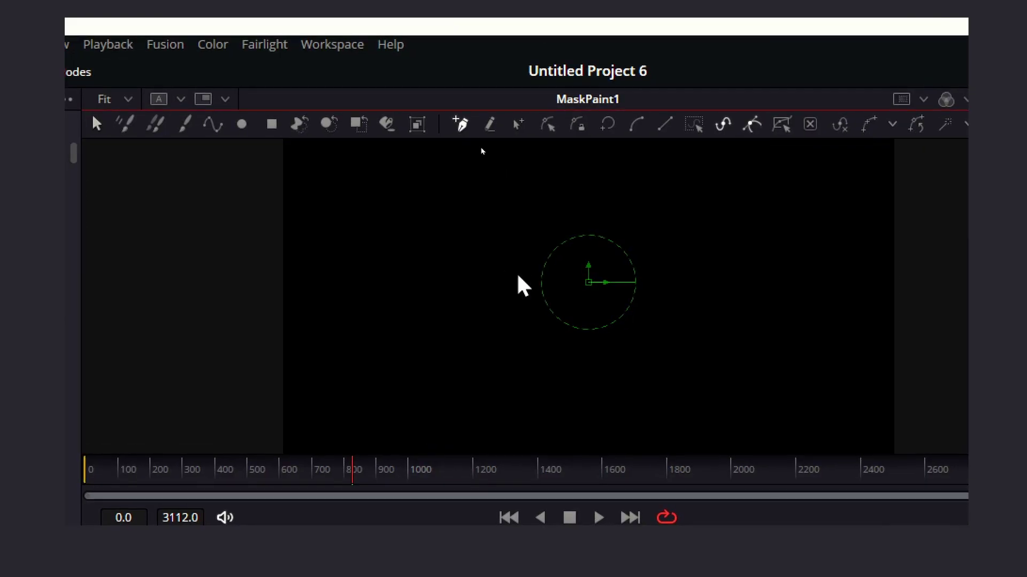
- Draw an enlarged clockwise polyline ellipse, then undo the oversized result
{"action": "right_click", "coordinate": [517, 272]}
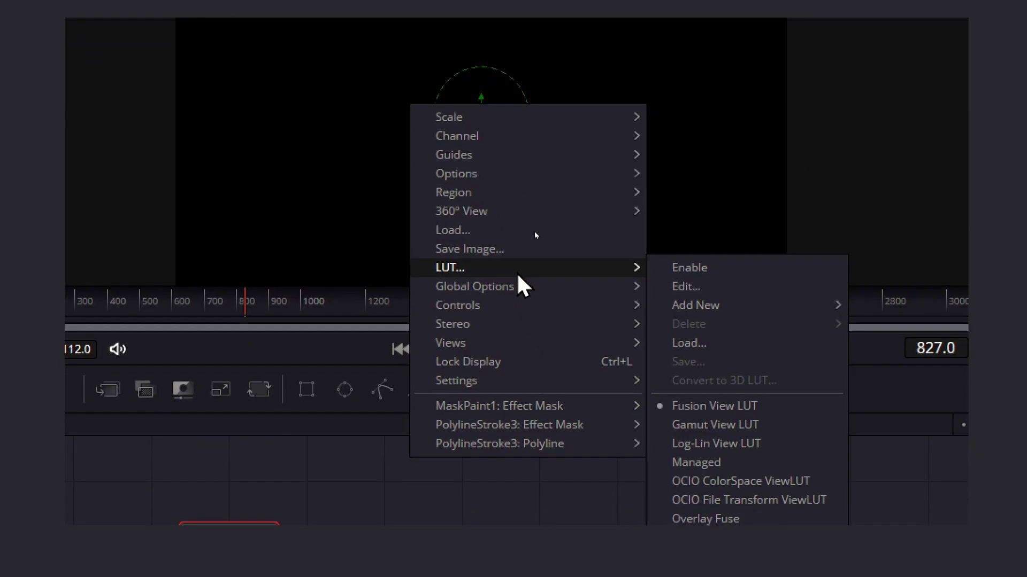
{"action": "mouse_move", "coordinate": [161, 149]}
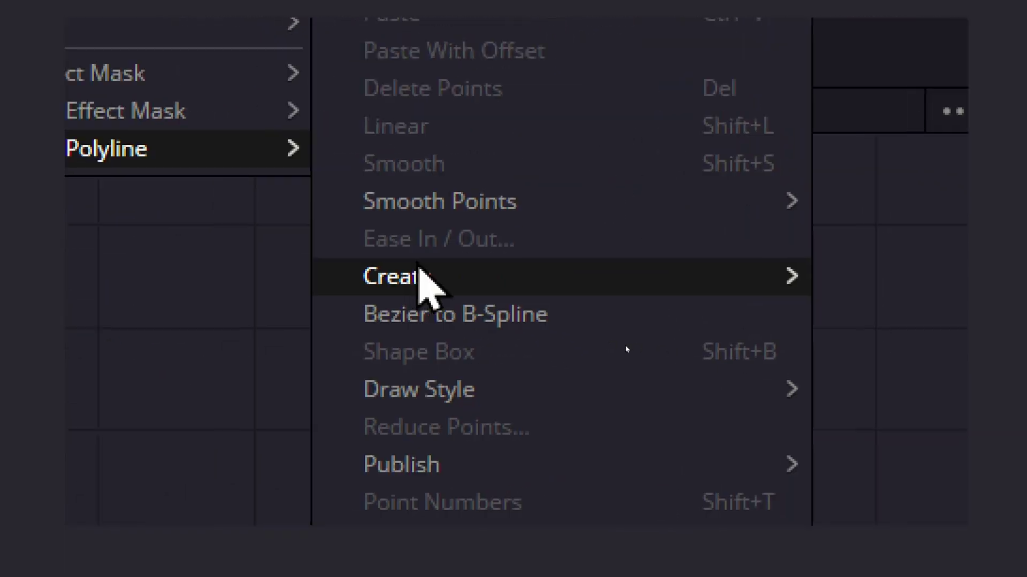
{"action": "left_click", "coordinate": [557, 277]}
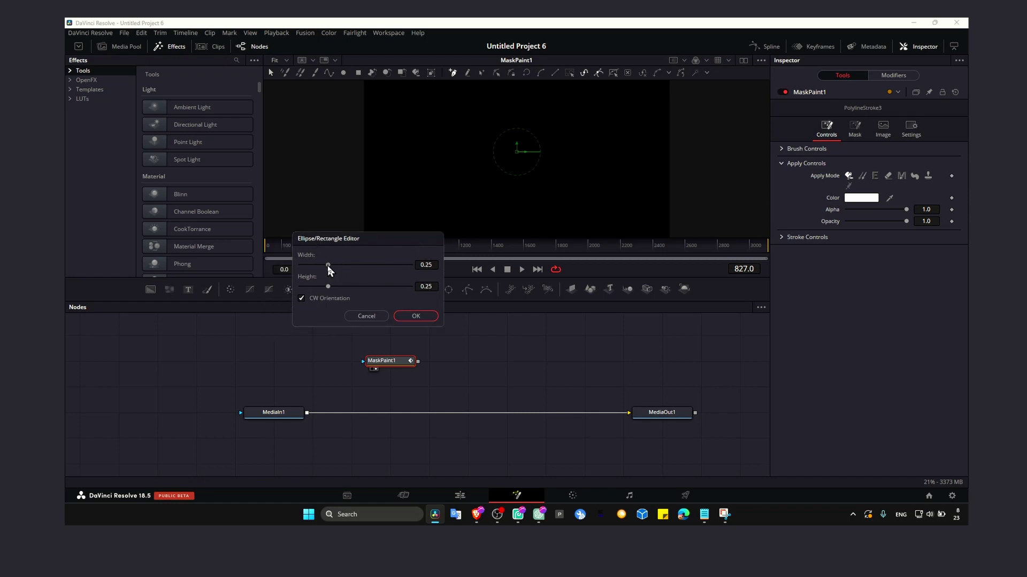
{"action": "left_click", "coordinate": [302, 299]}
{"action": "left_click_drag", "start_coordinate": [331, 264], "coordinate": [375, 265]}
{"action": "left_click", "coordinate": [416, 317]}
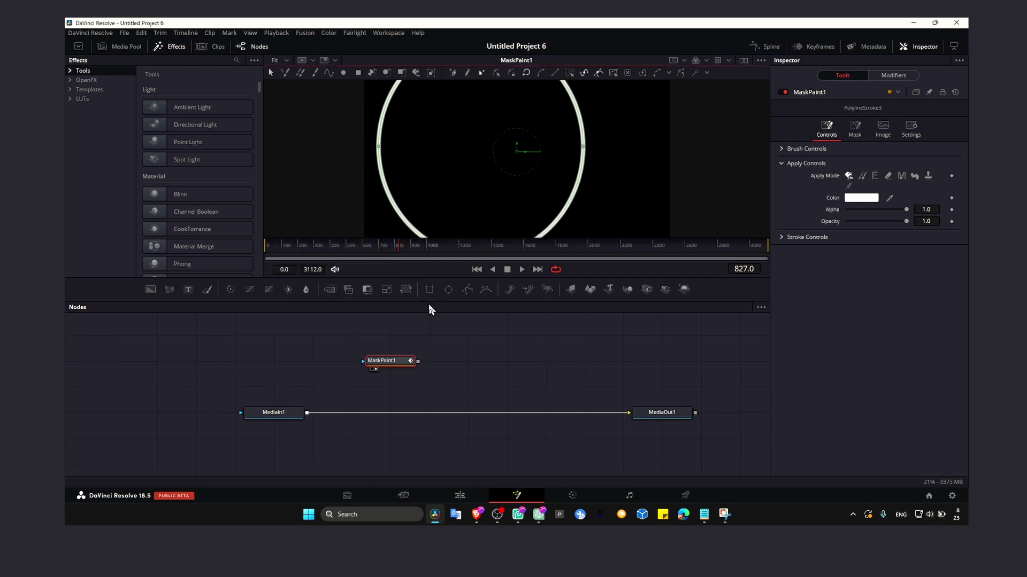
{"action": "key", "text": "ctrl+z"}
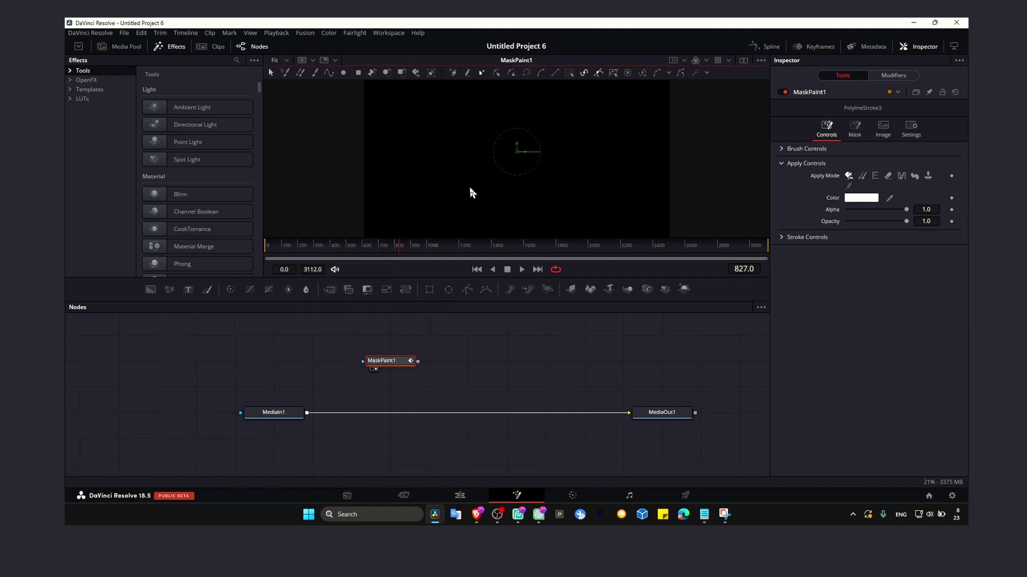
- Create a polyline ellipse at the default 0.25 width and height
{"action": "right_click", "coordinate": [471, 192]}
{"action": "mouse_move", "coordinate": [530, 356]}
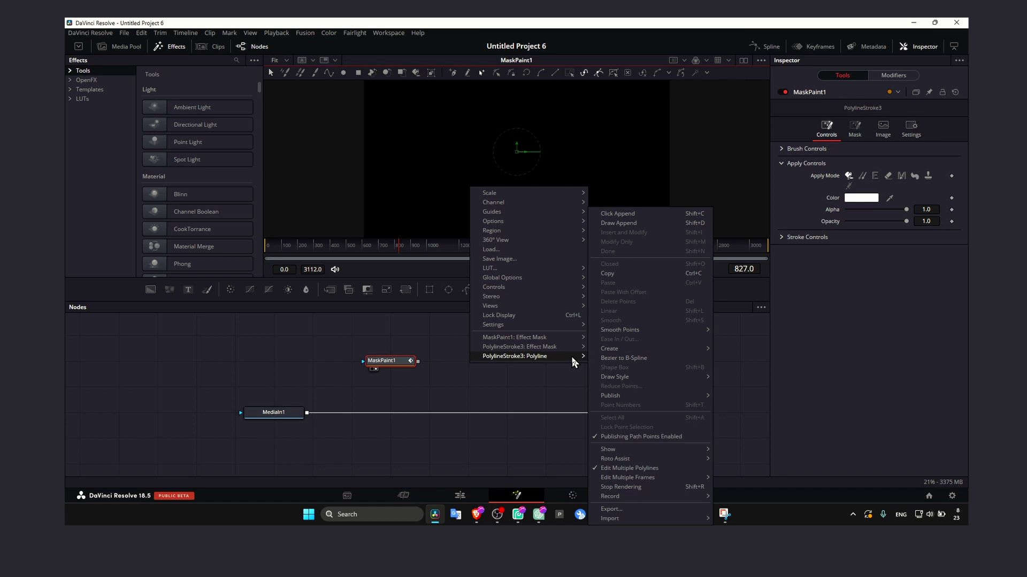
{"action": "left_click", "coordinate": [730, 353]}
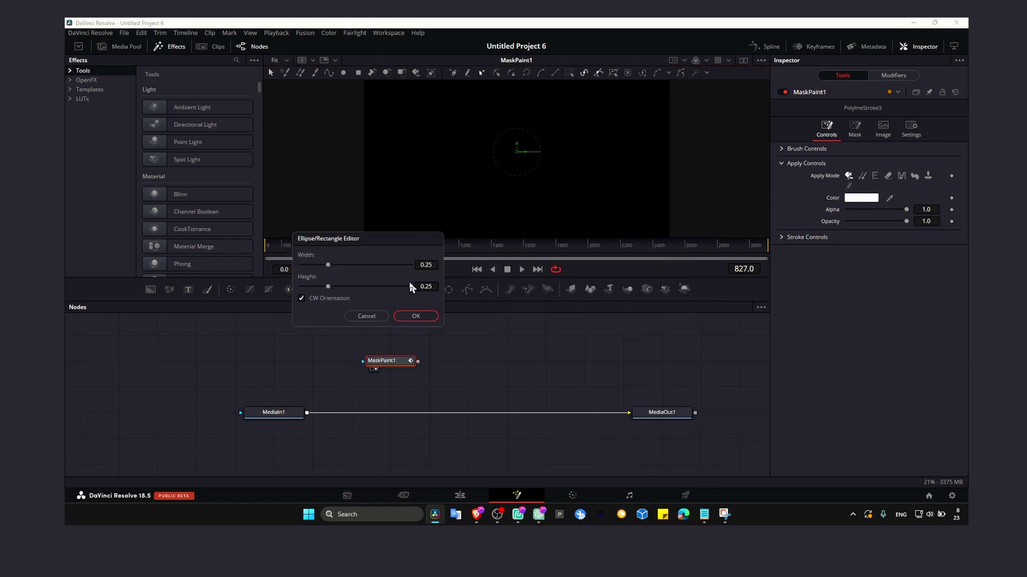
{"action": "left_click", "coordinate": [415, 316]}
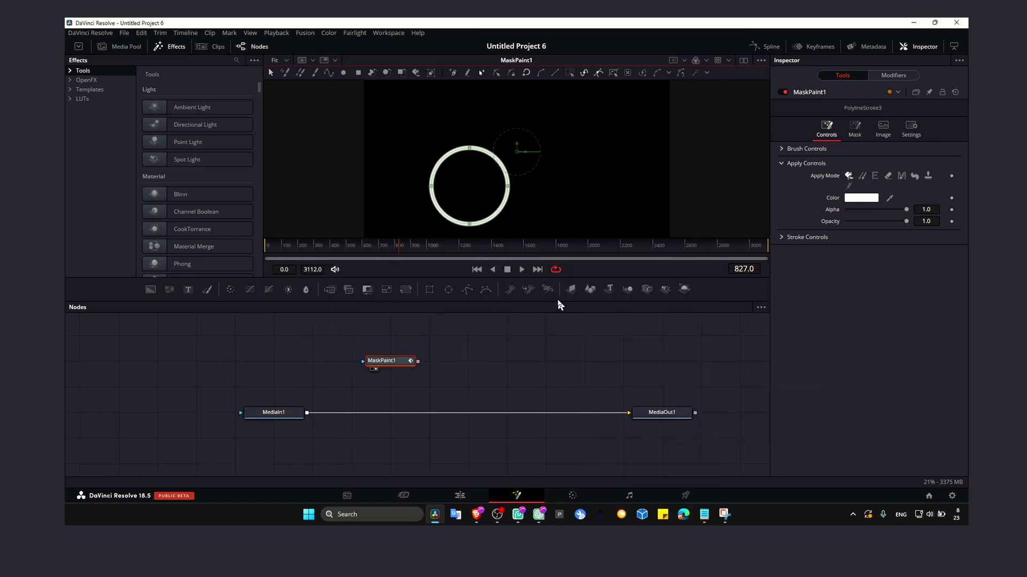